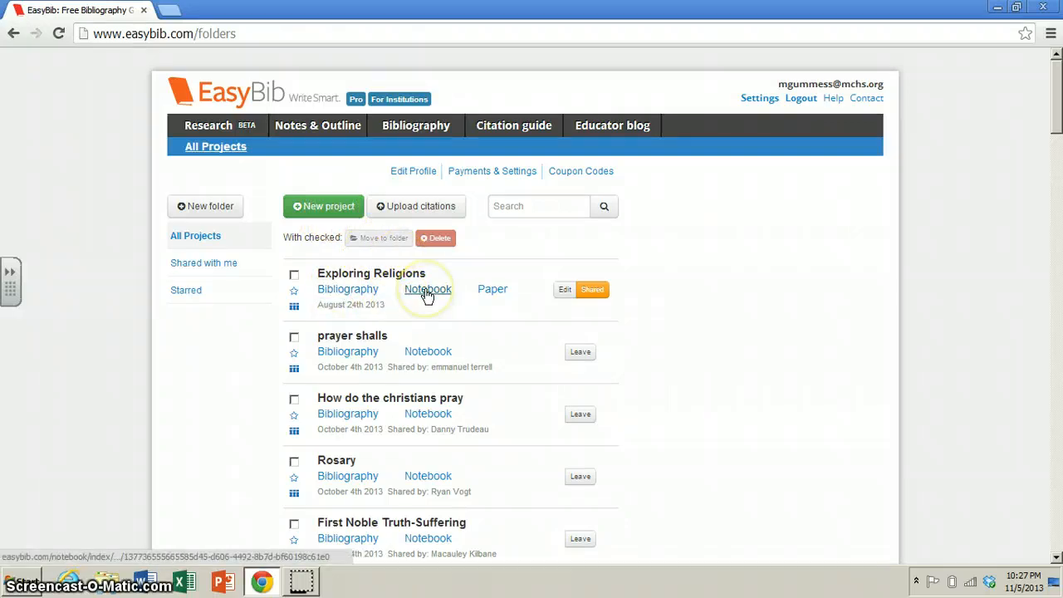
Open the notebook of the Exploring Religions project and start a new note.
click(427, 293)
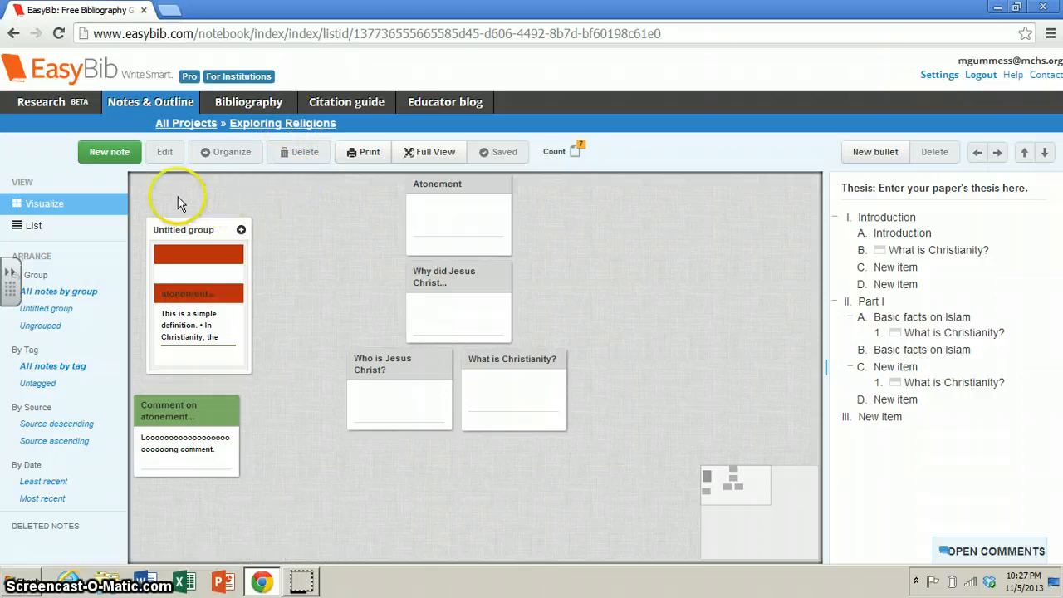
click(116, 153)
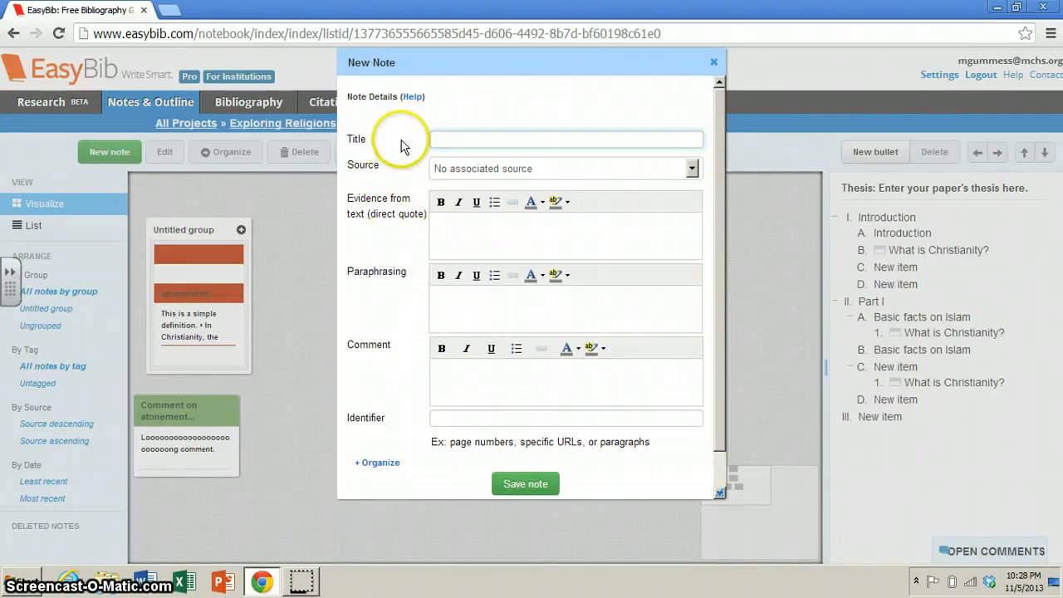
Examine the new note's source choices and entry fields, and look at the BBC article on Jihad.
click(447, 170)
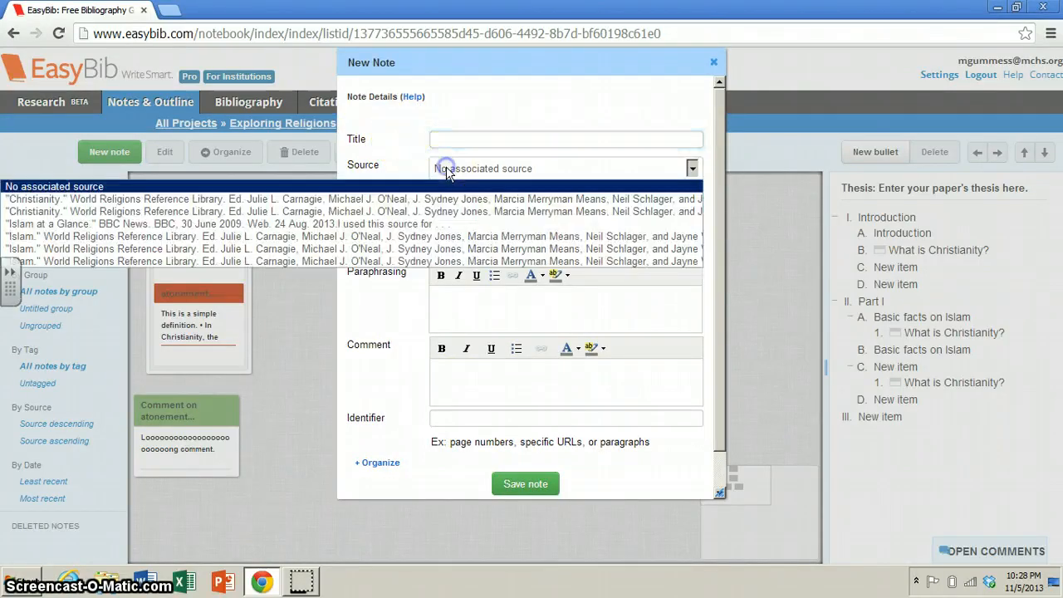
click(447, 169)
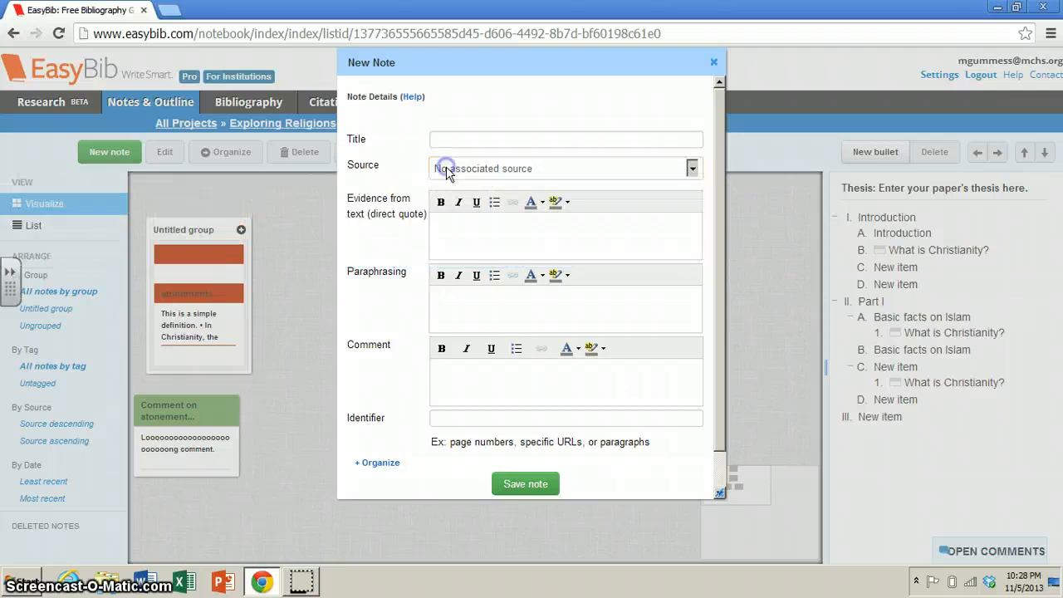
click(445, 227)
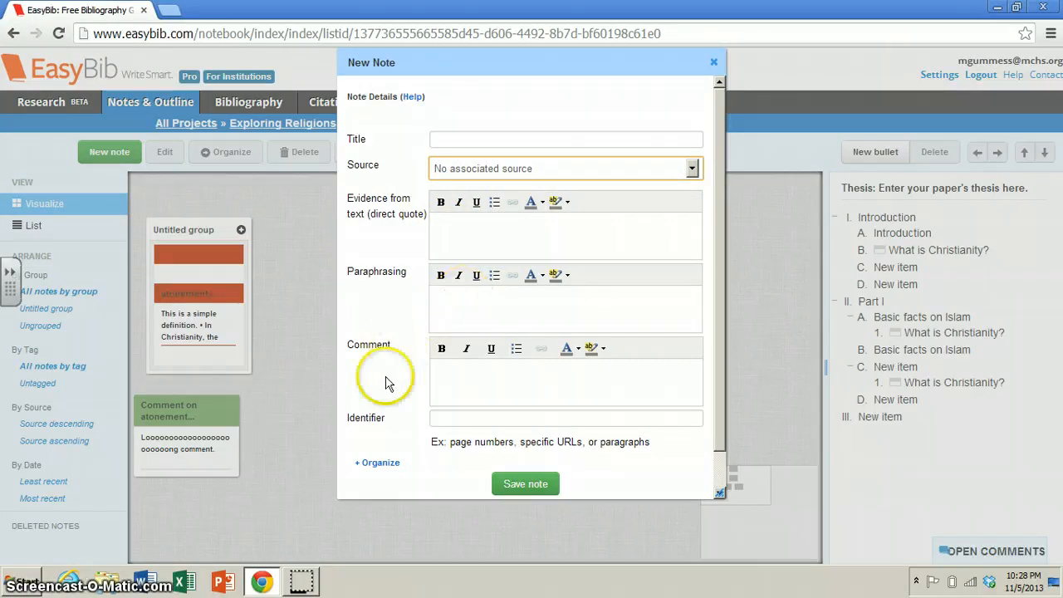
click(436, 420)
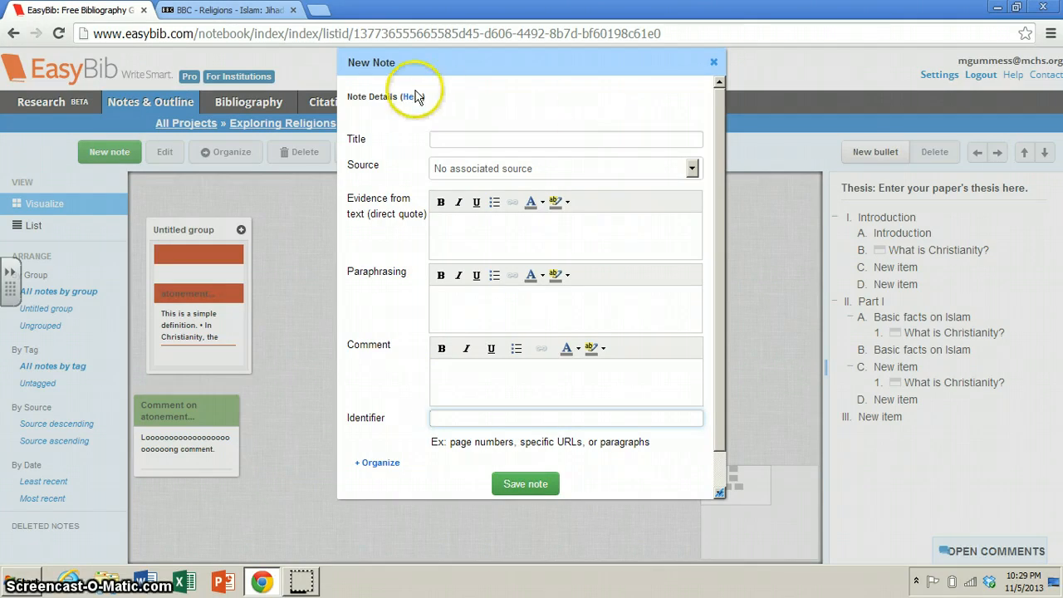
click(265, 13)
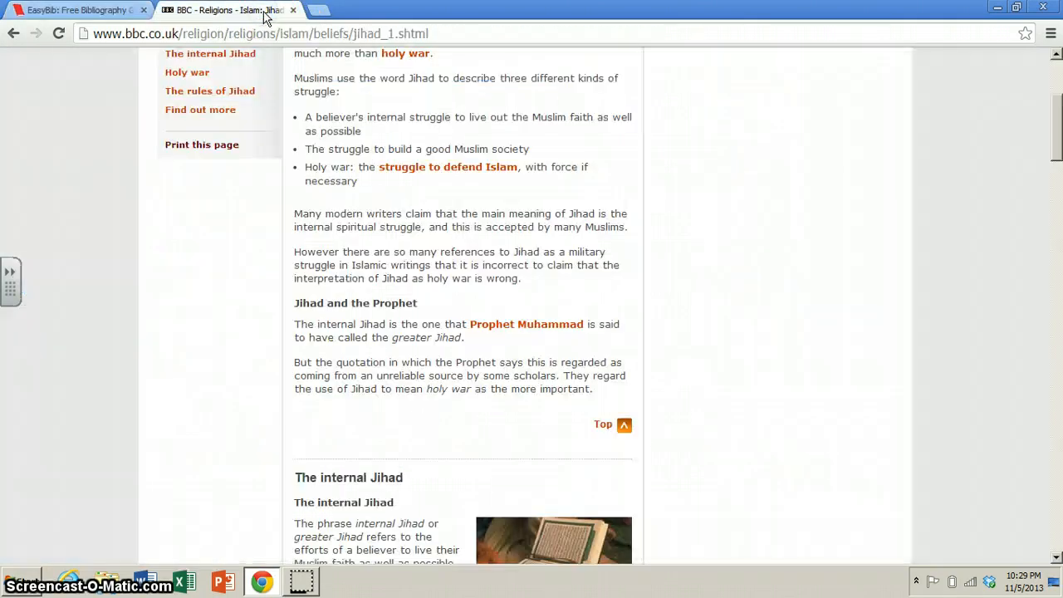
click(110, 15)
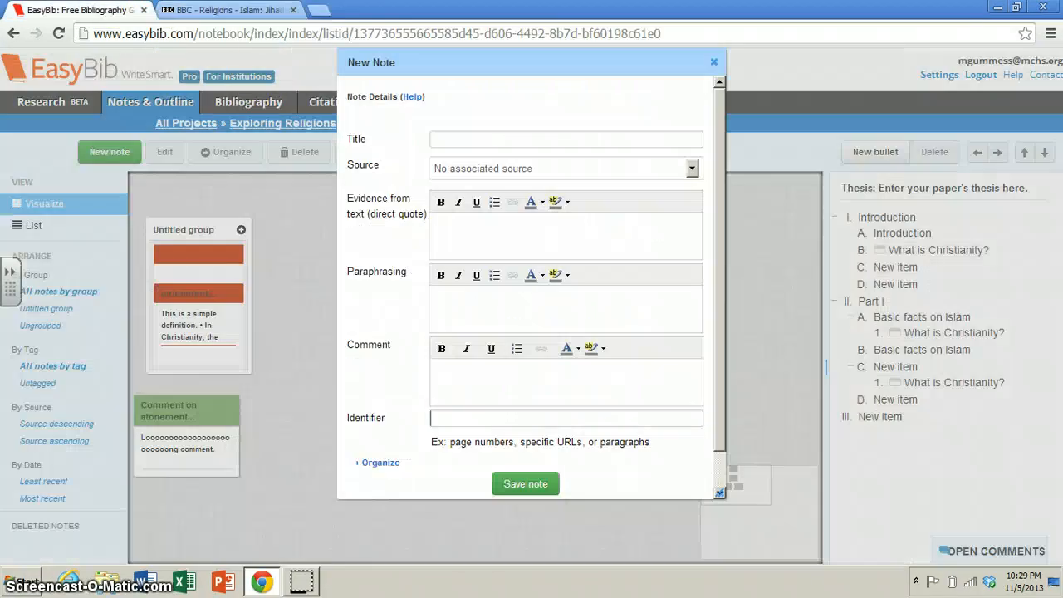
Title the note "Definition of Jihad" and set its source to the BBC News citation "Islam at a Glance.".
click(452, 137)
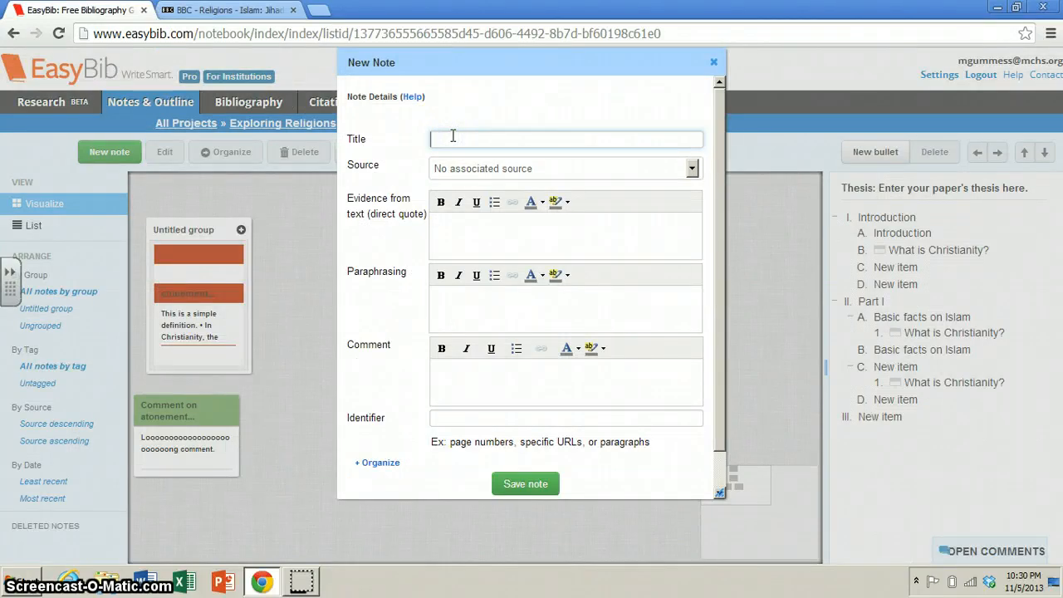
text(Definition of Jihad)
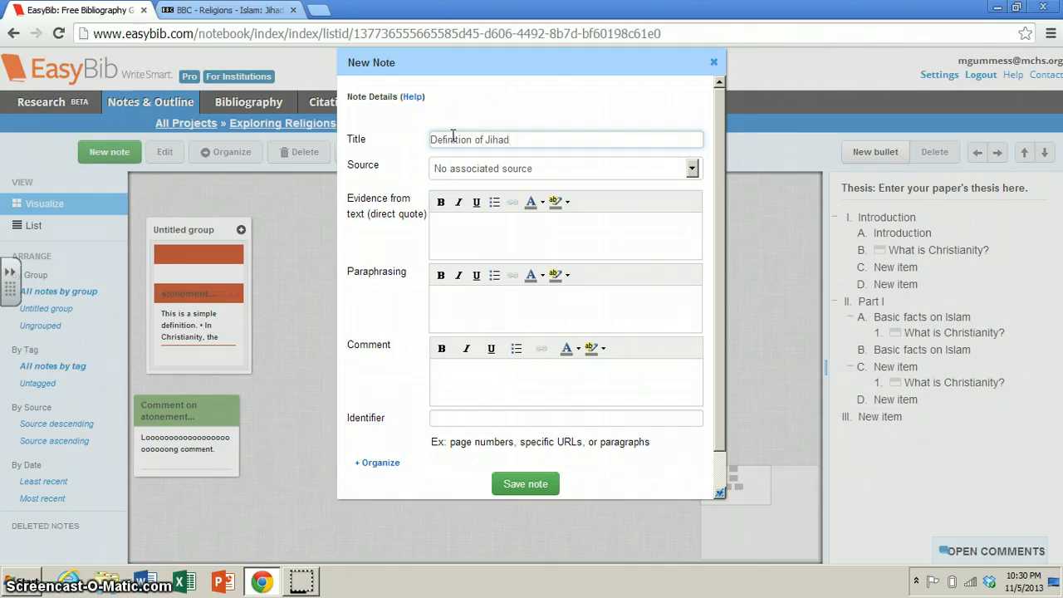
click(457, 224)
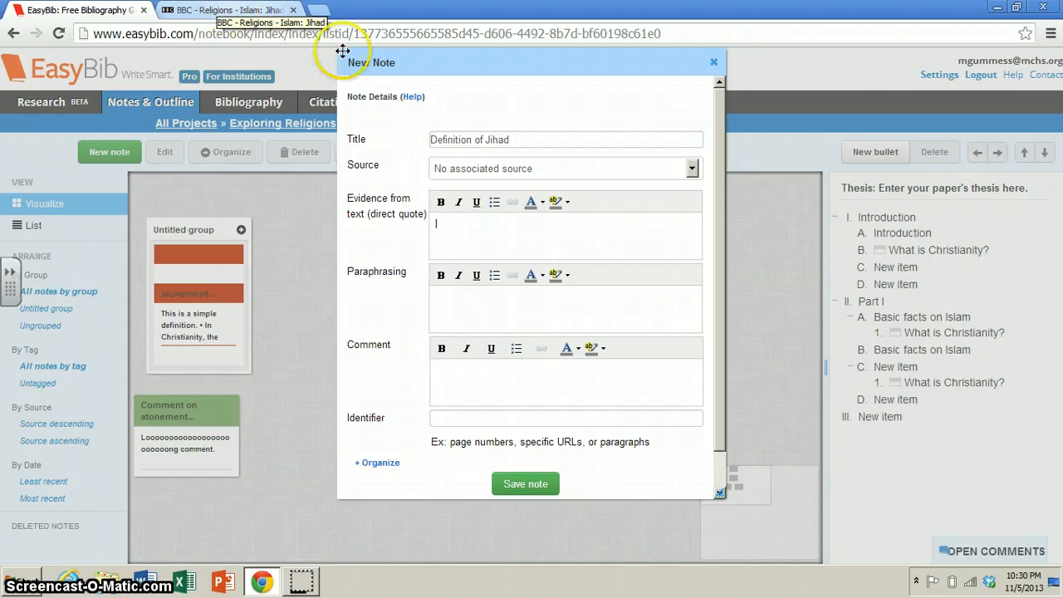
click(274, 10)
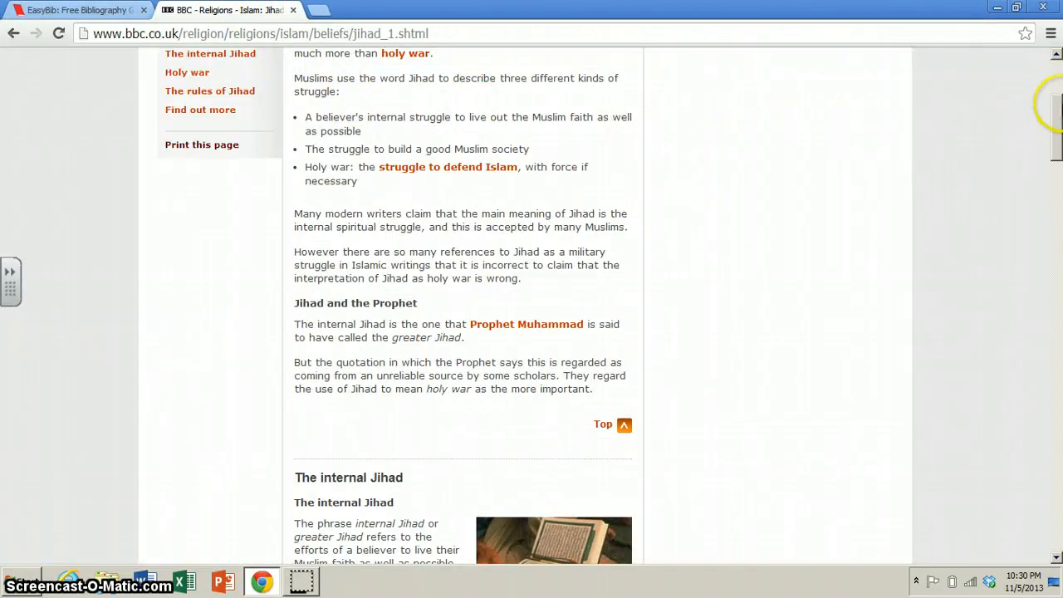
mouse_move(1056, 104)
mouse_down()
mouse_move(1056, 83)
mouse_move(1057, 97)
mouse_up()
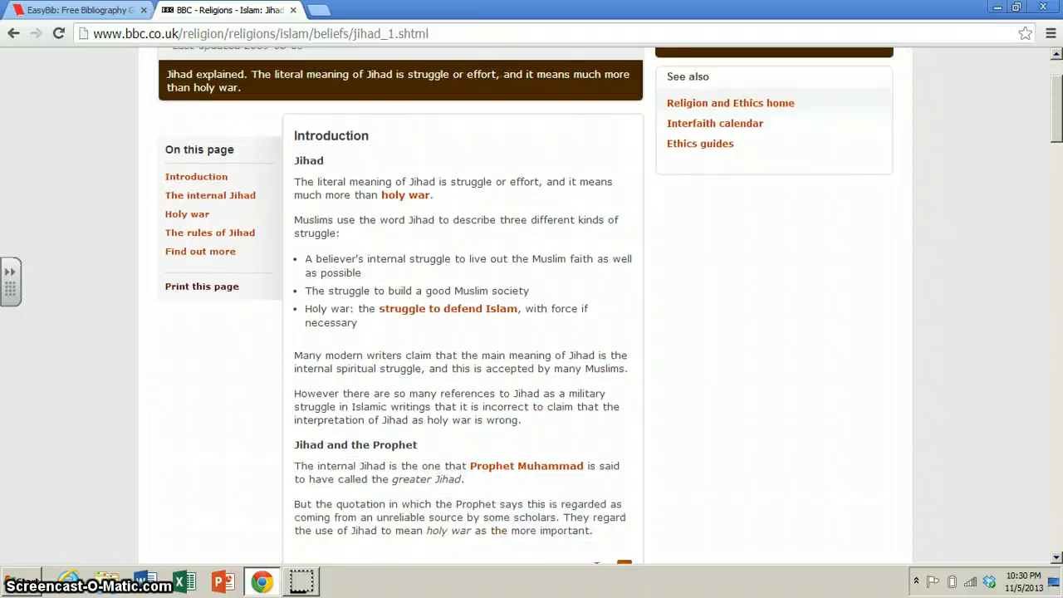
click(79, 10)
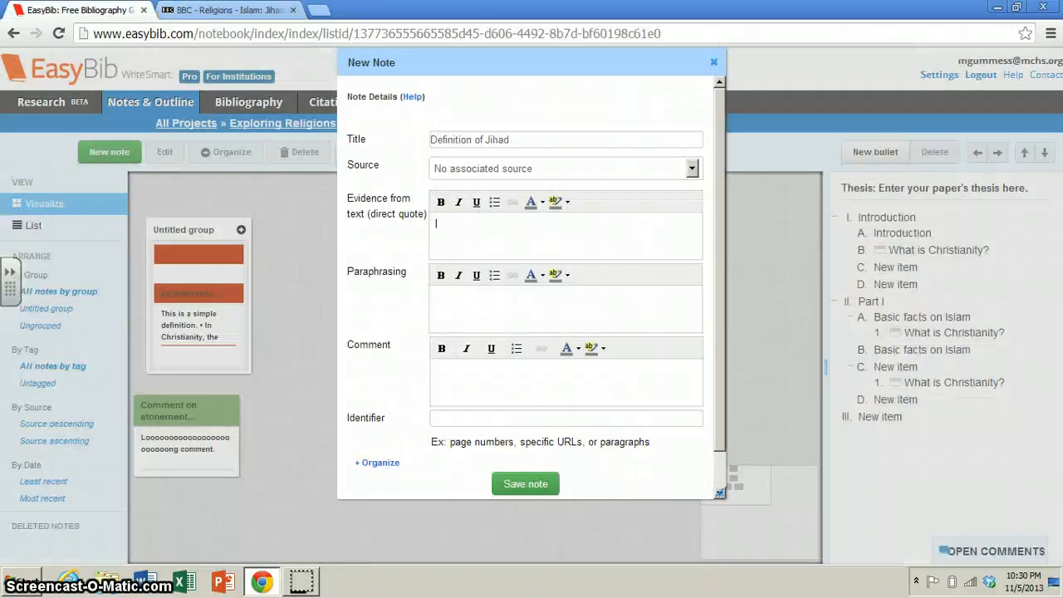
click(488, 169)
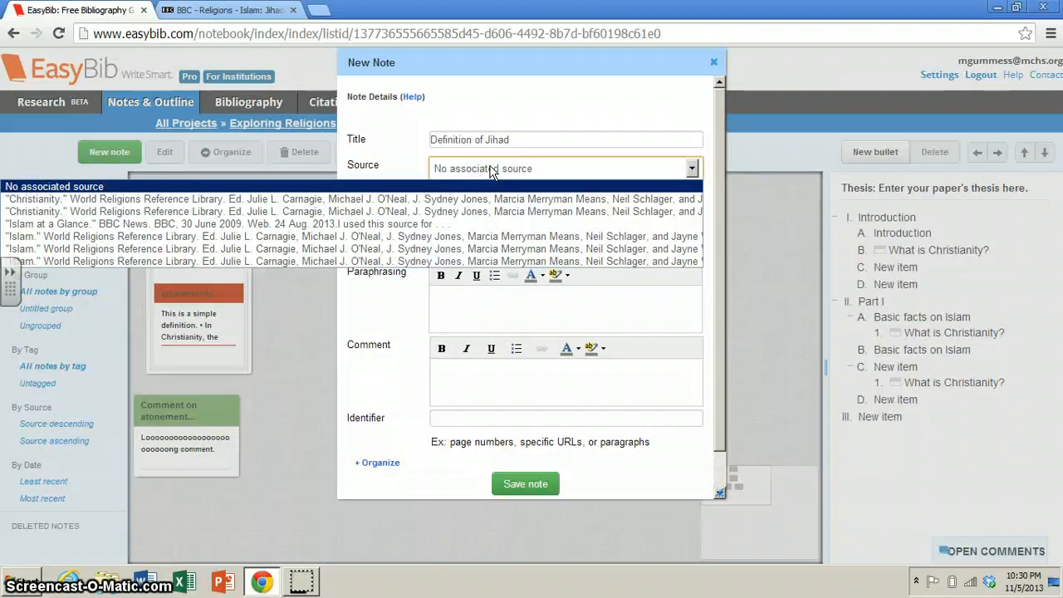
click(412, 225)
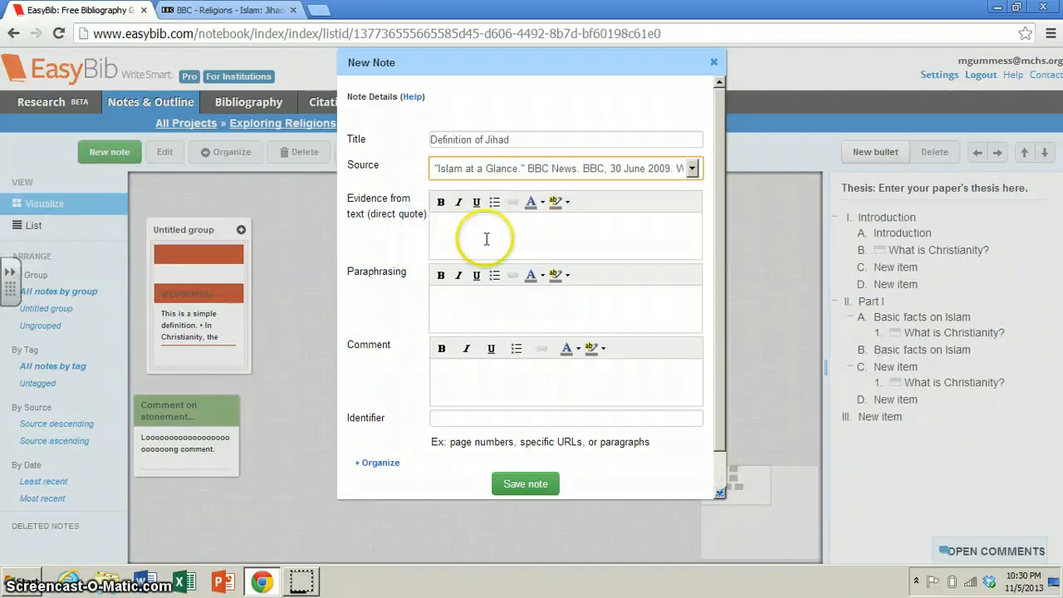
Copy the BBC passage on the three kinds of struggle, including its bullet list, into the note's direct quote evidence.
click(229, 10)
click(92, 10)
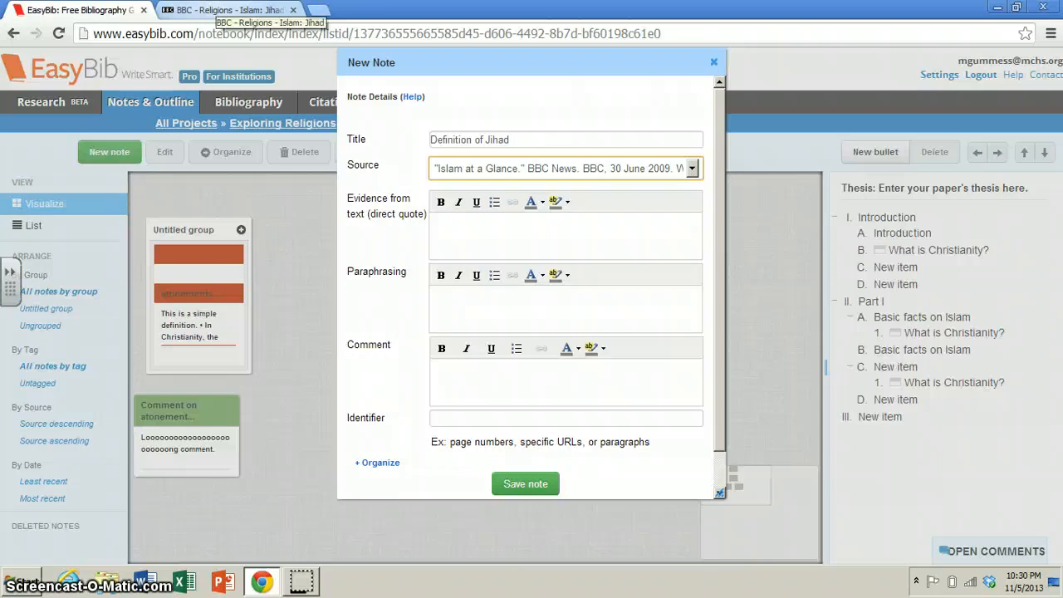
click(220, 10)
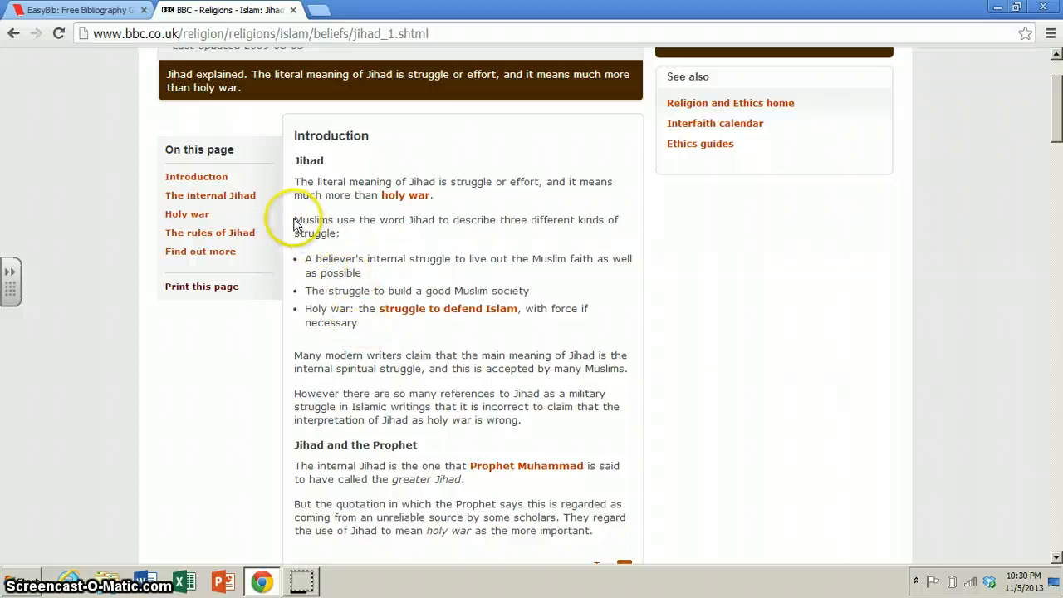
drag(295, 219, 359, 323)
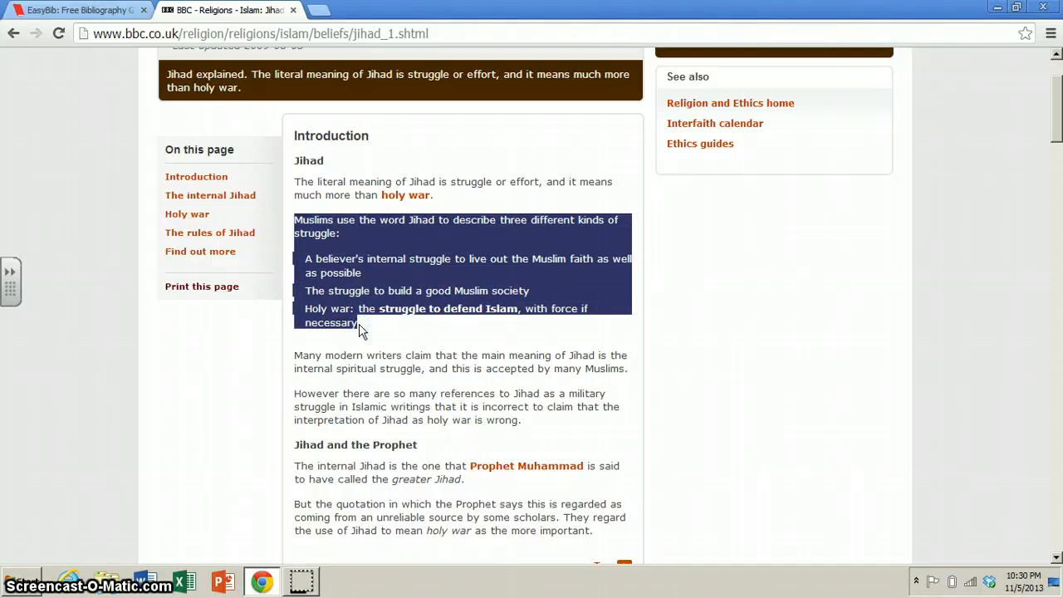
click(125, 11)
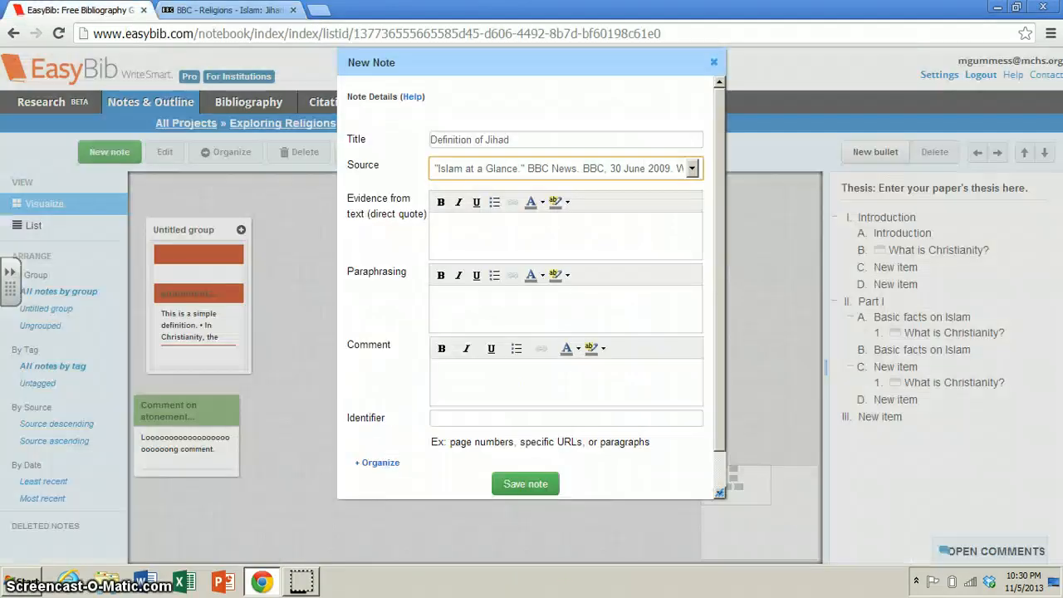
click(459, 243)
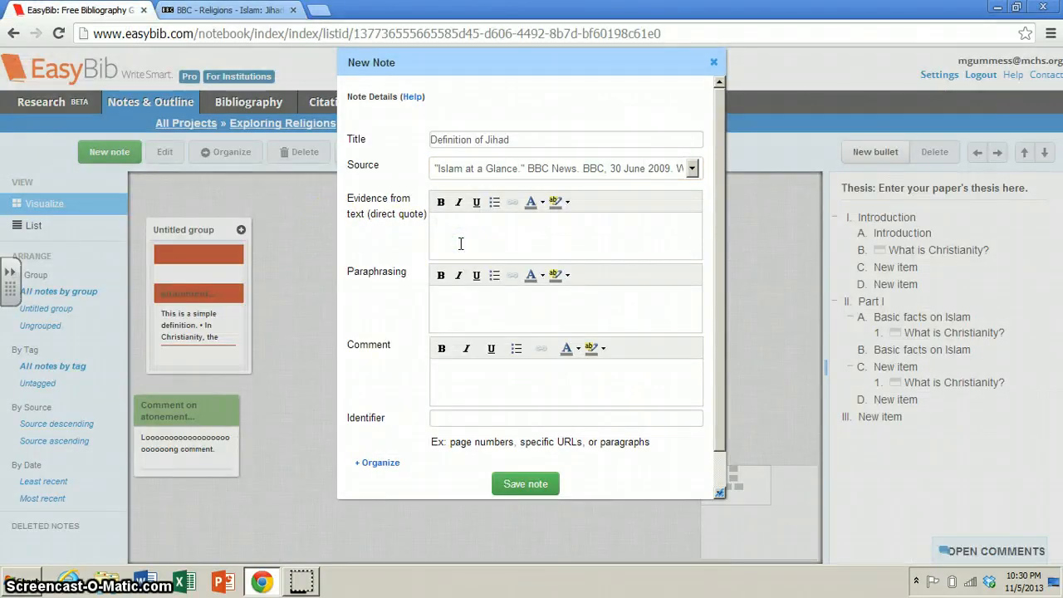
key(ctrl+v)
click(696, 220)
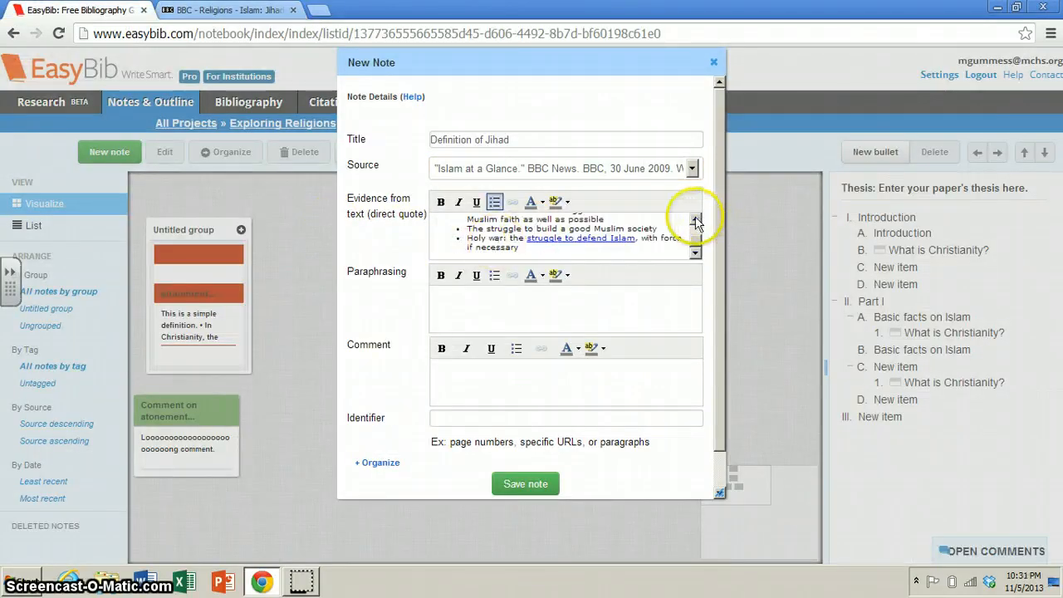
click(695, 254)
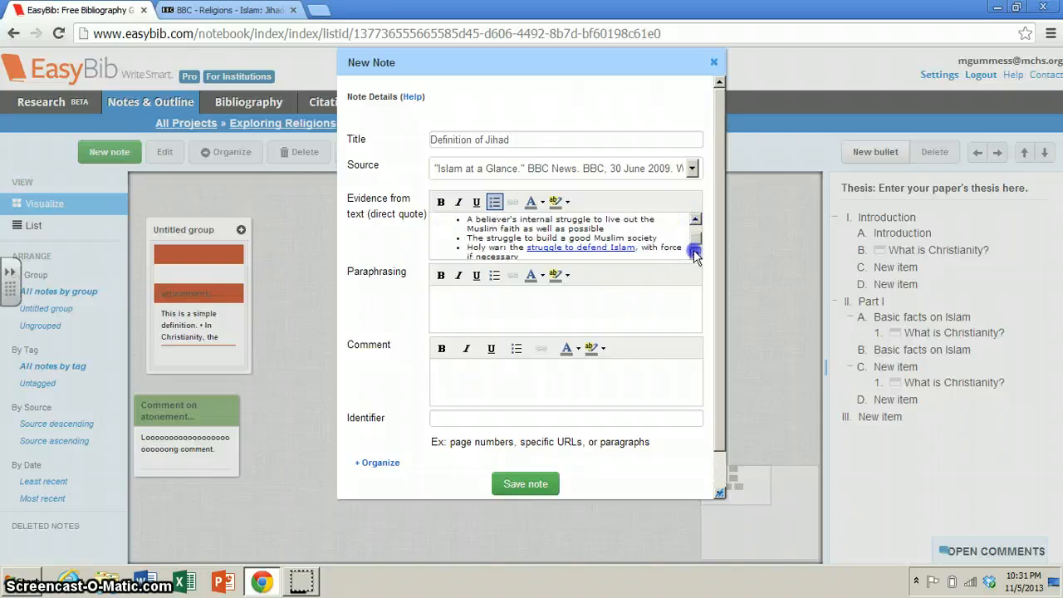
click(695, 253)
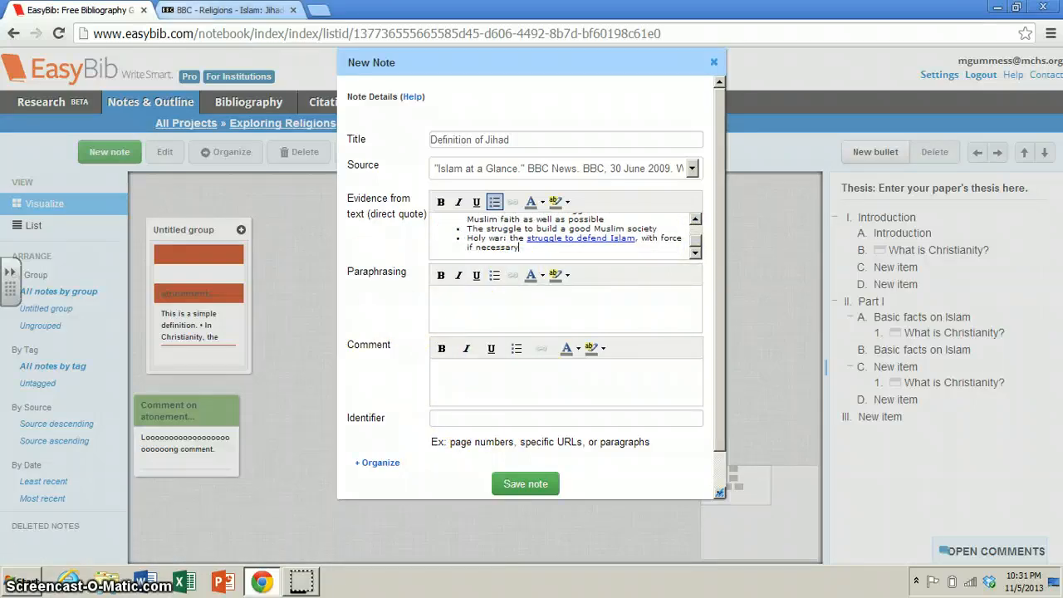
Copy the BBC Jihad article's web address into the note's identifier.
key(ctrl+Tab)
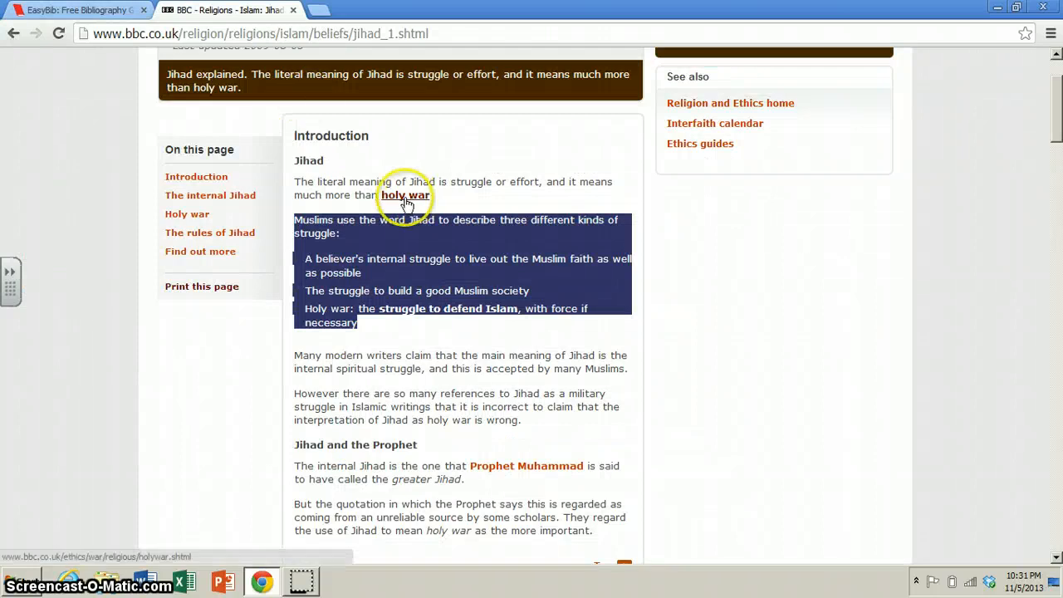
click(429, 33)
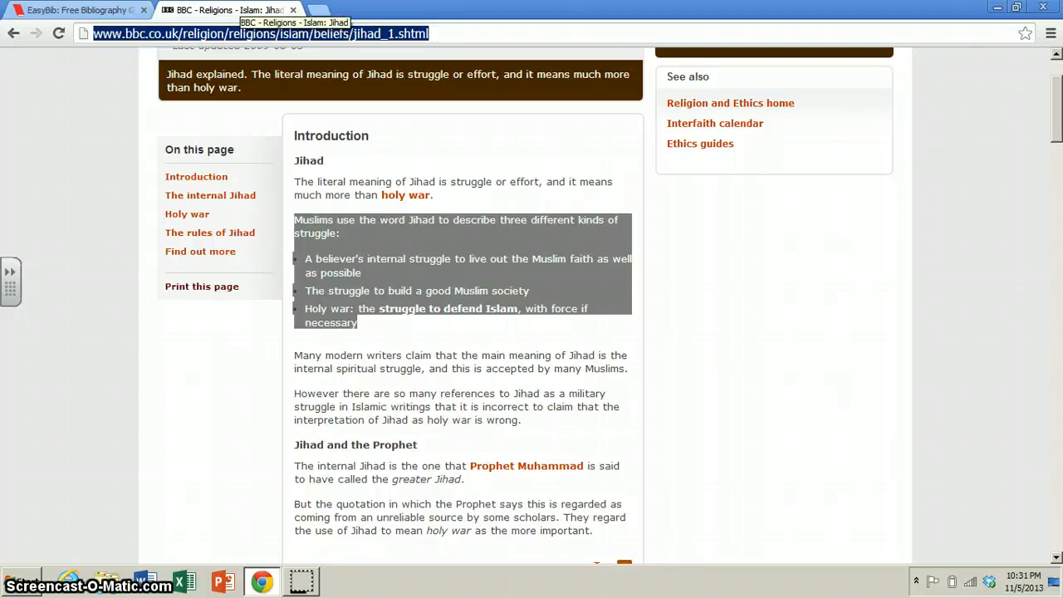
click(480, 143)
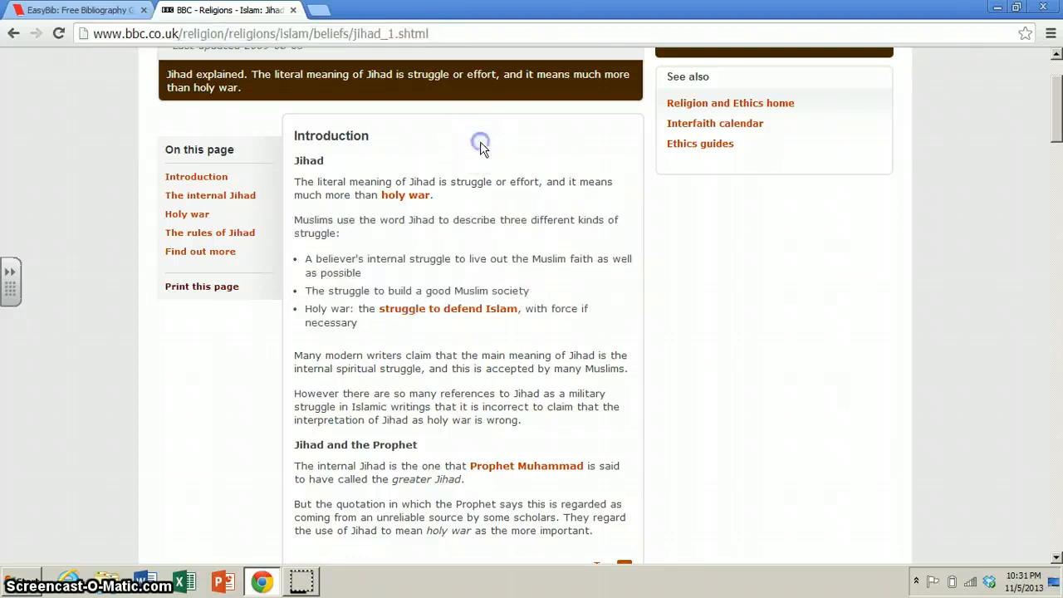
click(431, 33)
key(ctrl+c)
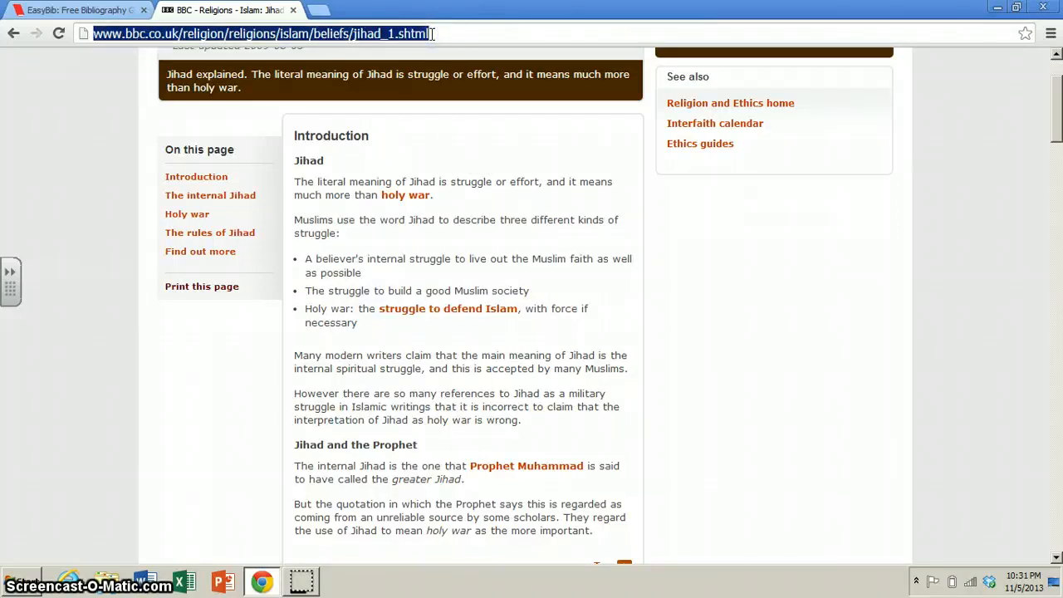
click(79, 10)
click(478, 419)
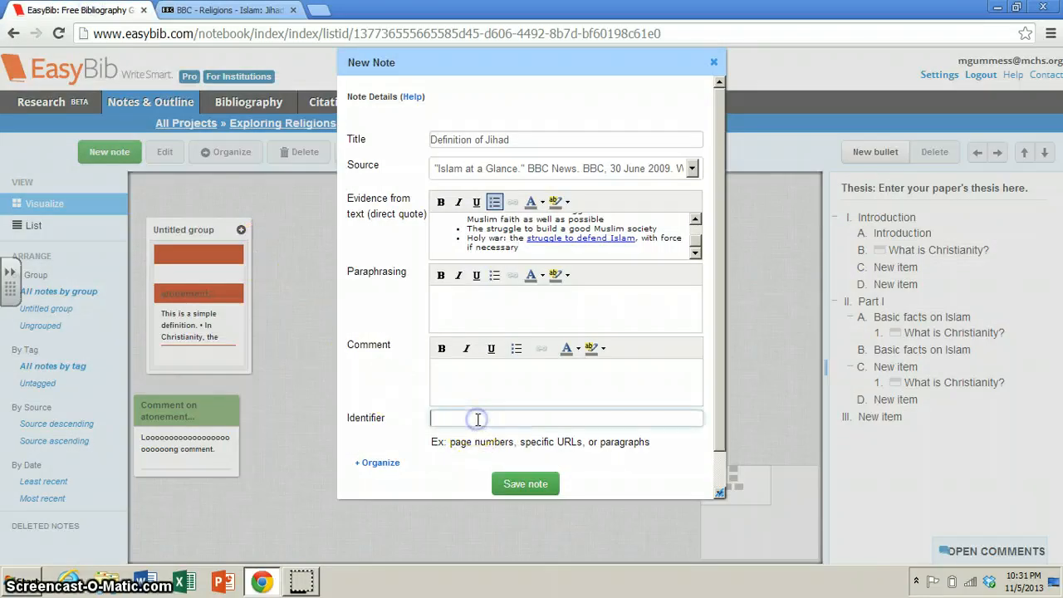
key(ctrl+v)
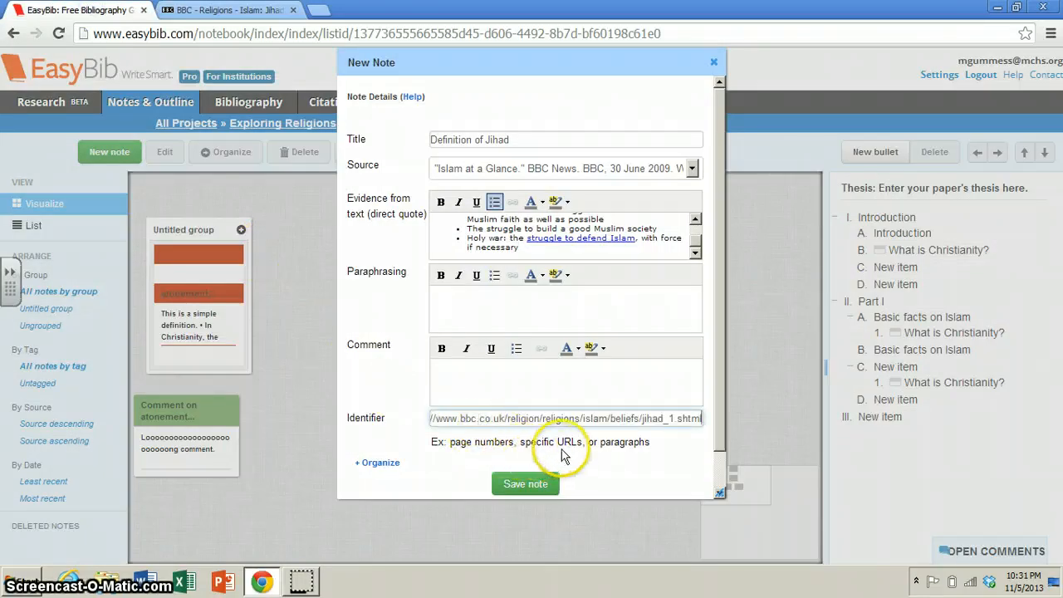
Review the note's chosen source and identifier, and save the note.
click(573, 175)
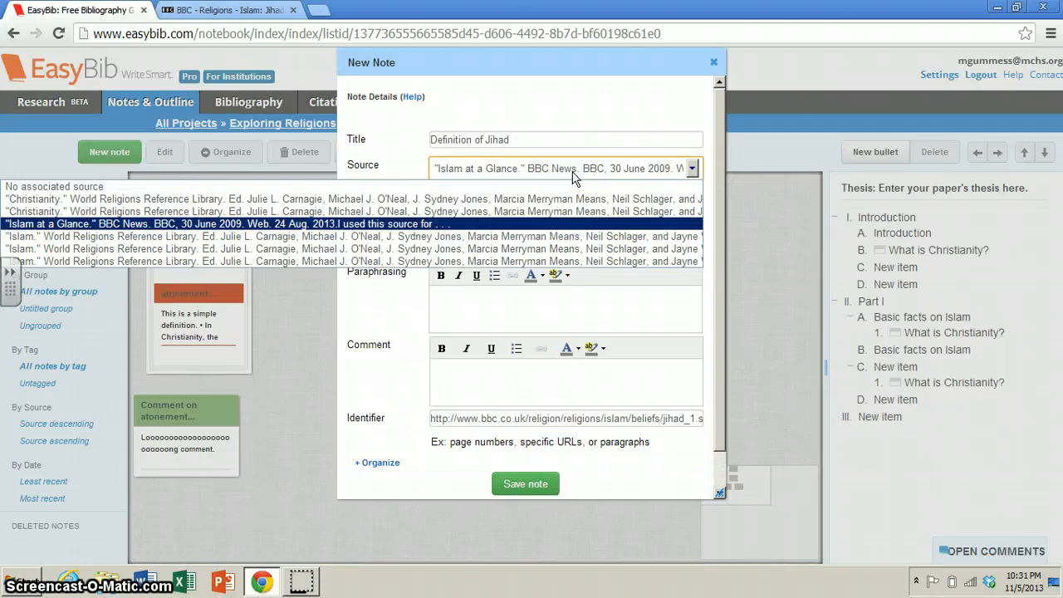
click(546, 446)
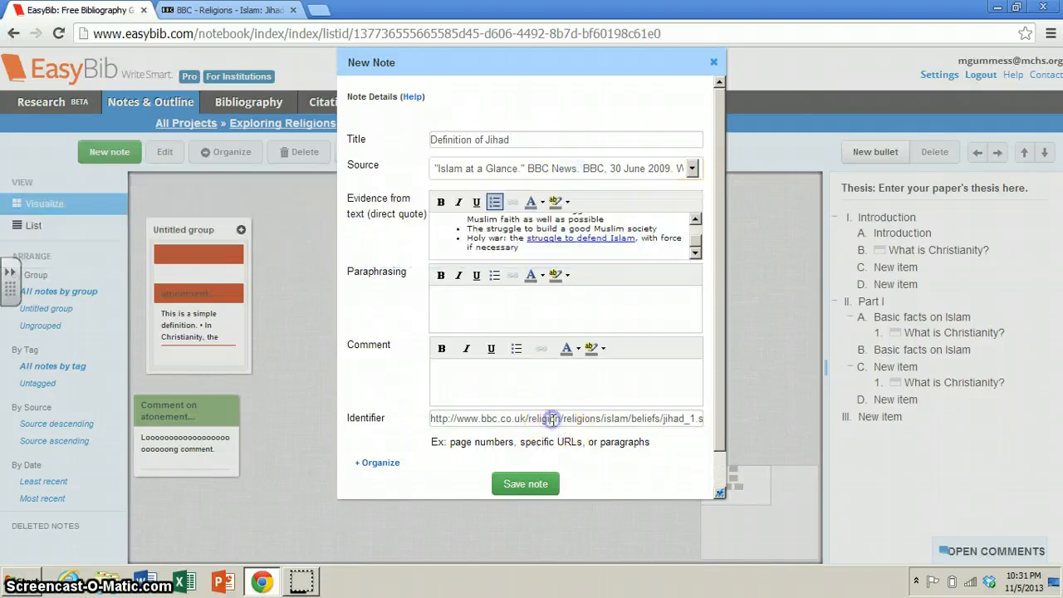
click(542, 422)
click(532, 485)
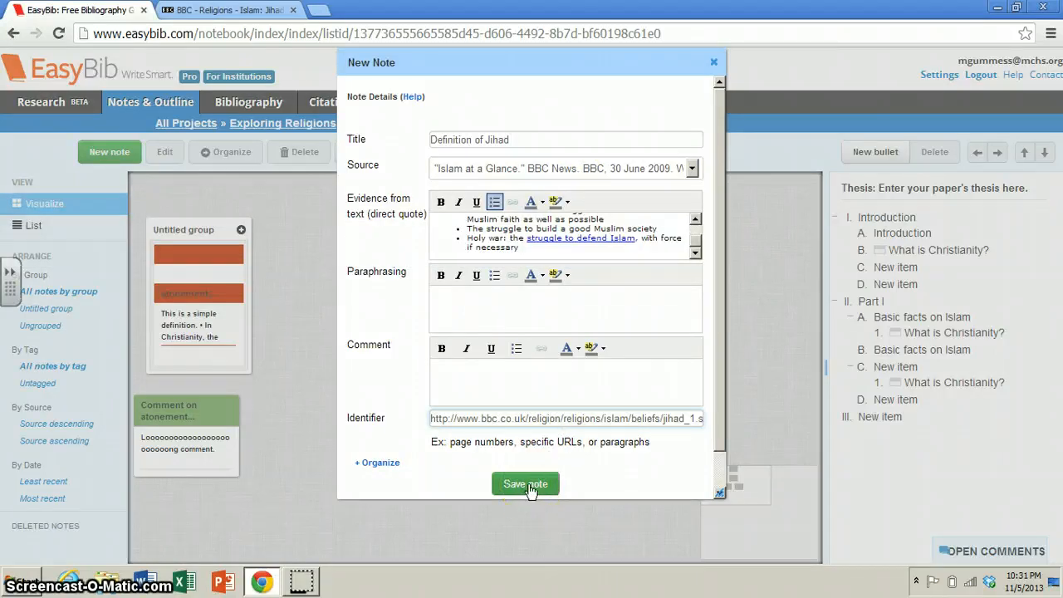
click(530, 486)
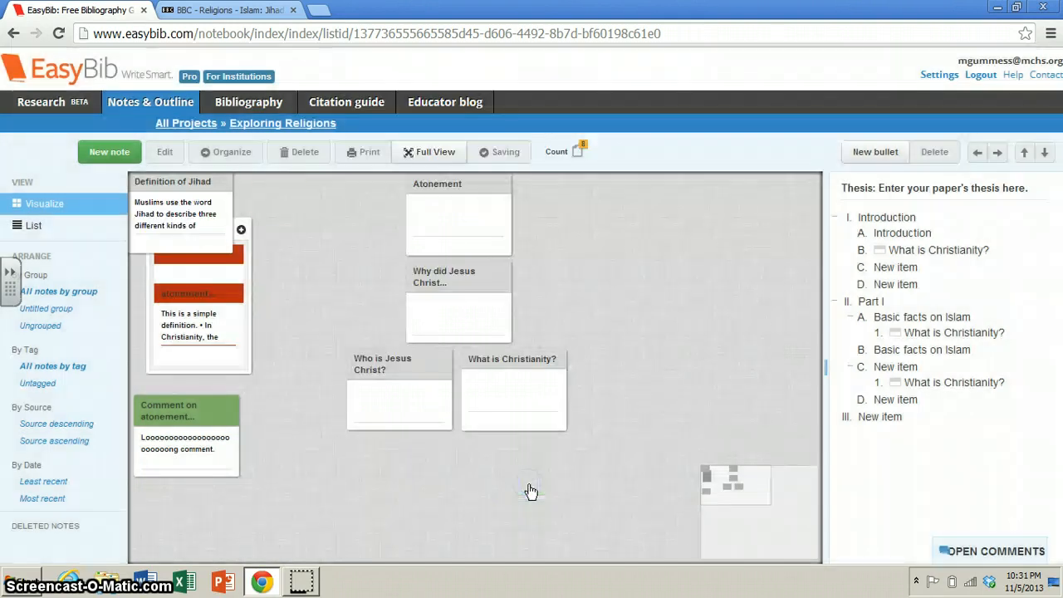
Move the Definition of Jihad note to the empty board area right of the Atonement note and deselect its preview.
drag(193, 181, 627, 208)
click(325, 217)
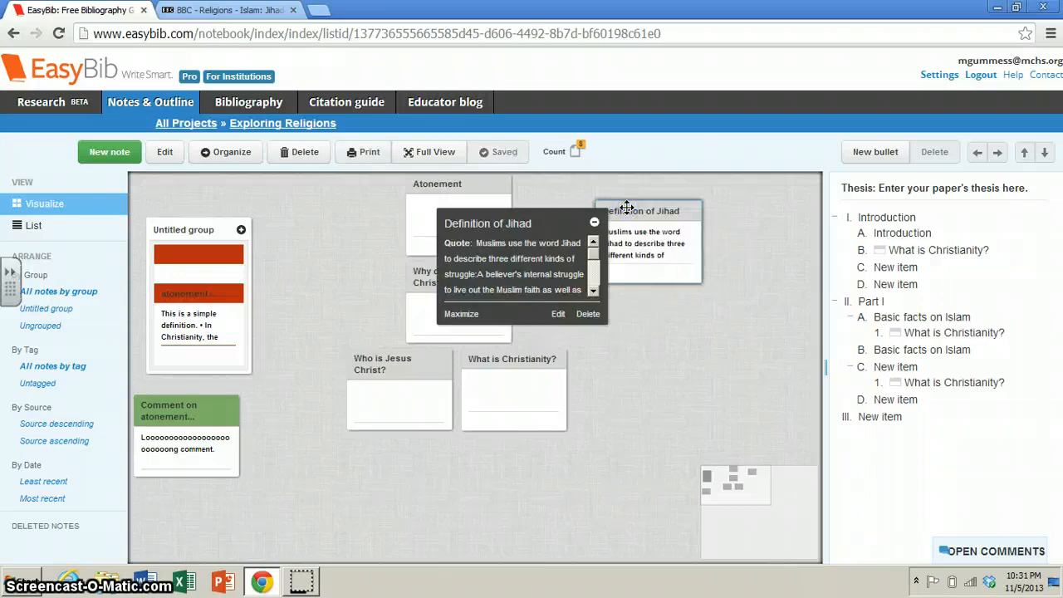
click(731, 284)
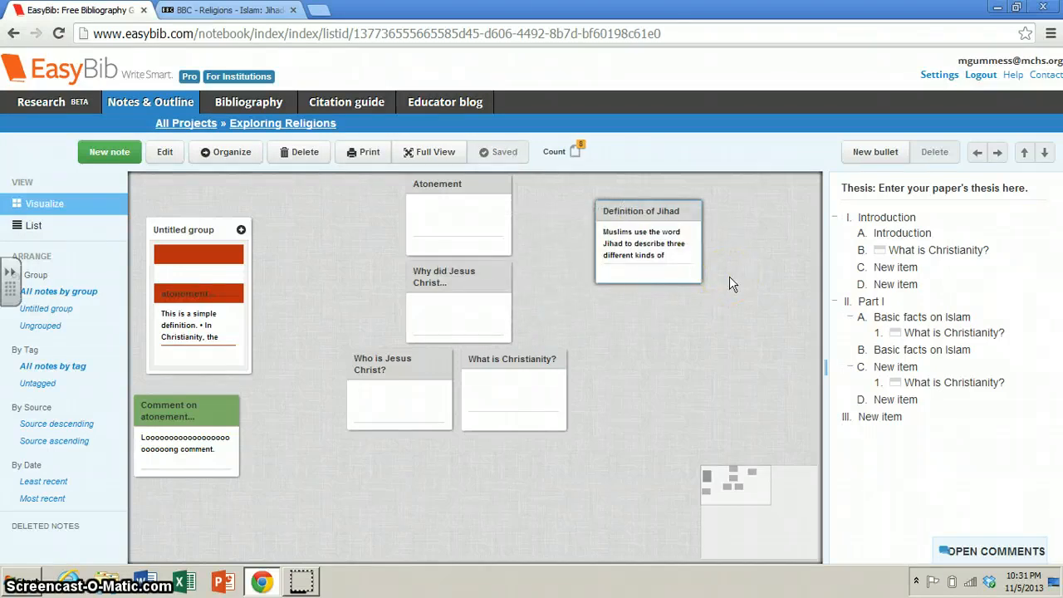